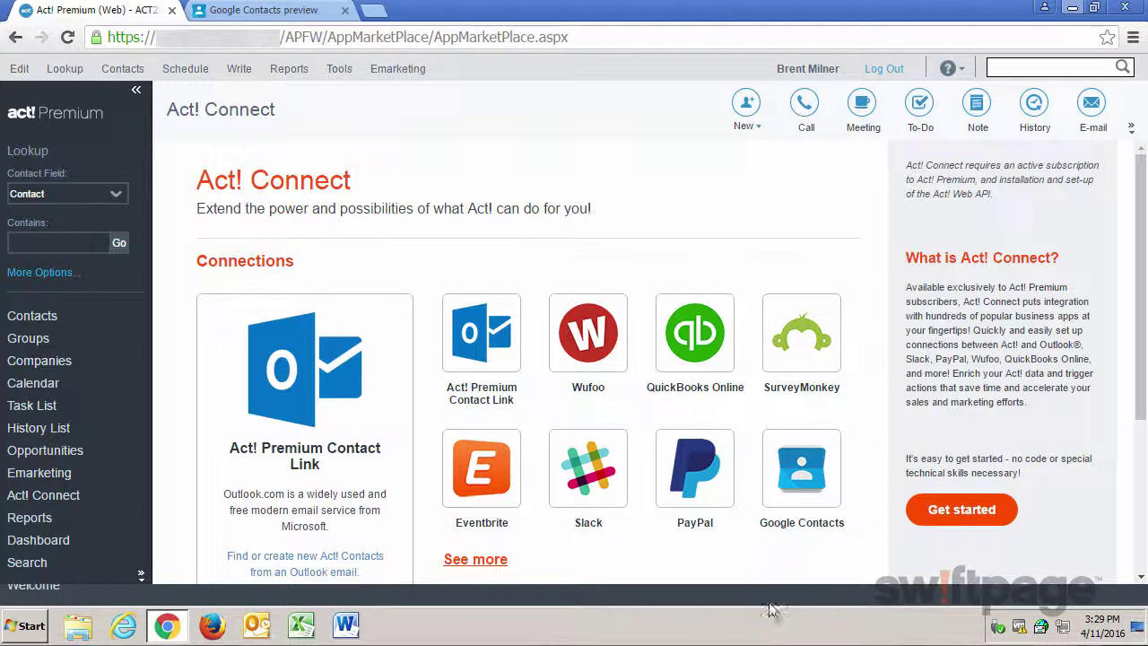
# - From Act! Premium's Google Contacts tile, launch the Zapier 'Create Act! contacts from Google Contacts' integration
pyautogui.click(811, 478)
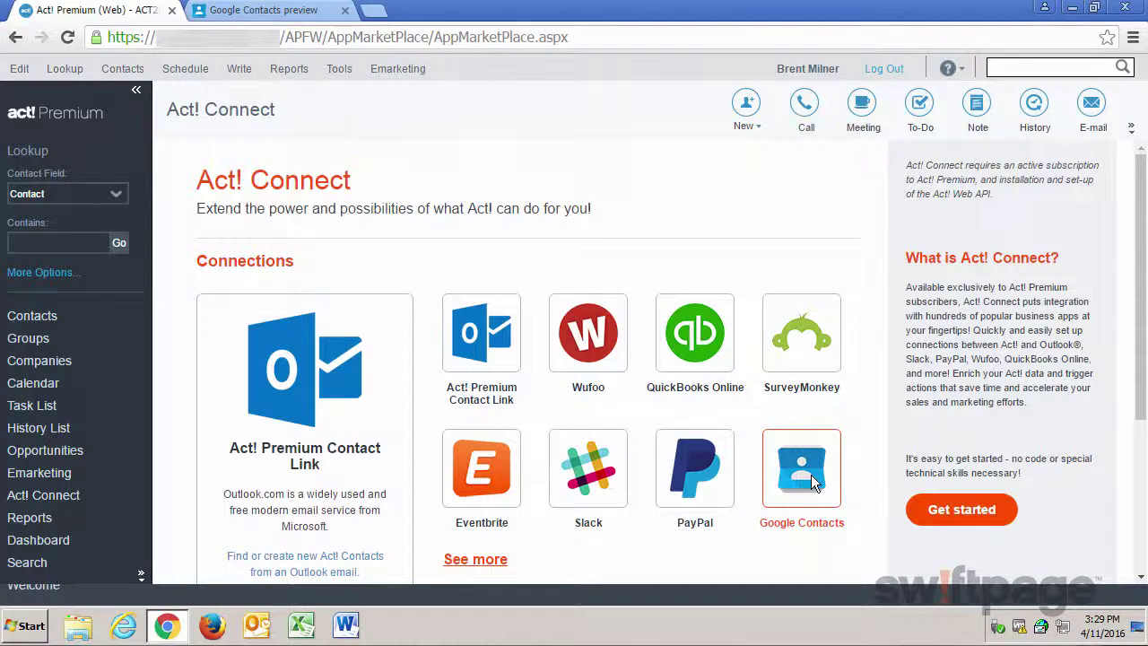
pyautogui.scroll(-1, 338, 487)
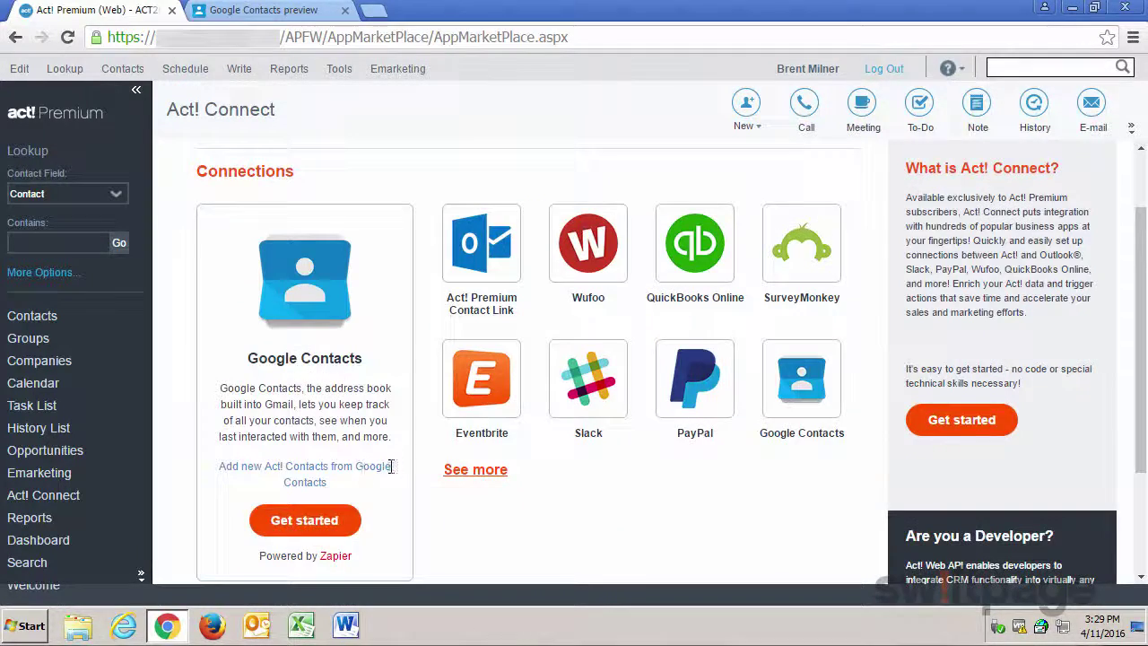
pyautogui.click(305, 520)
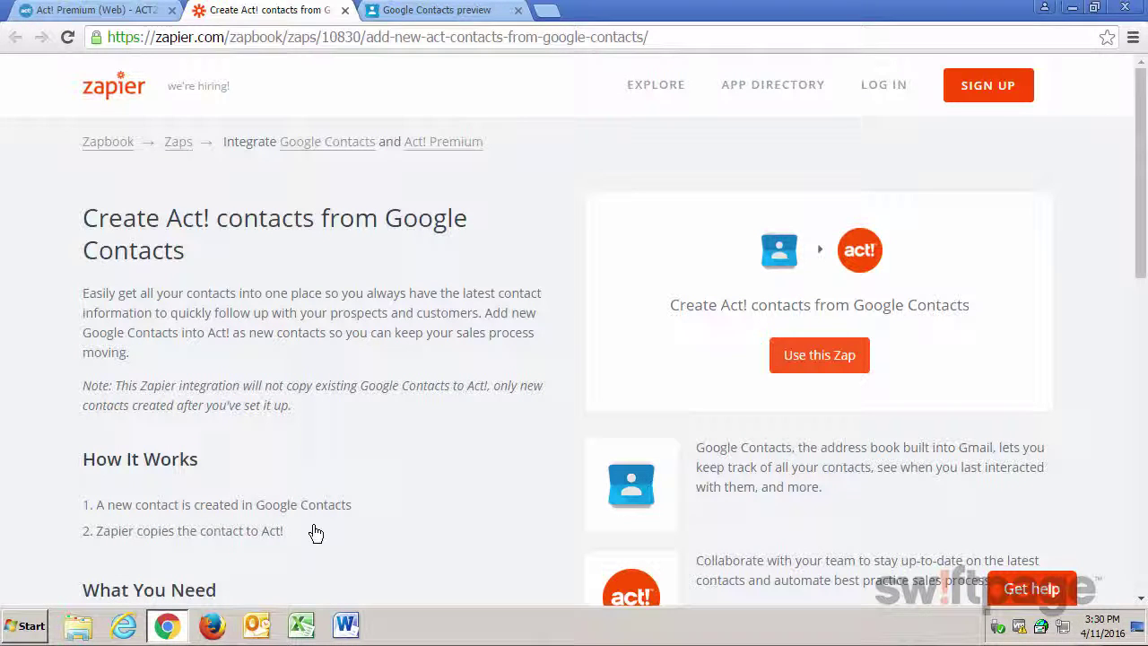
# - Use the Google Contacts to Act! template and sign up with the user's e-mail, name and password
pyautogui.click(829, 364)
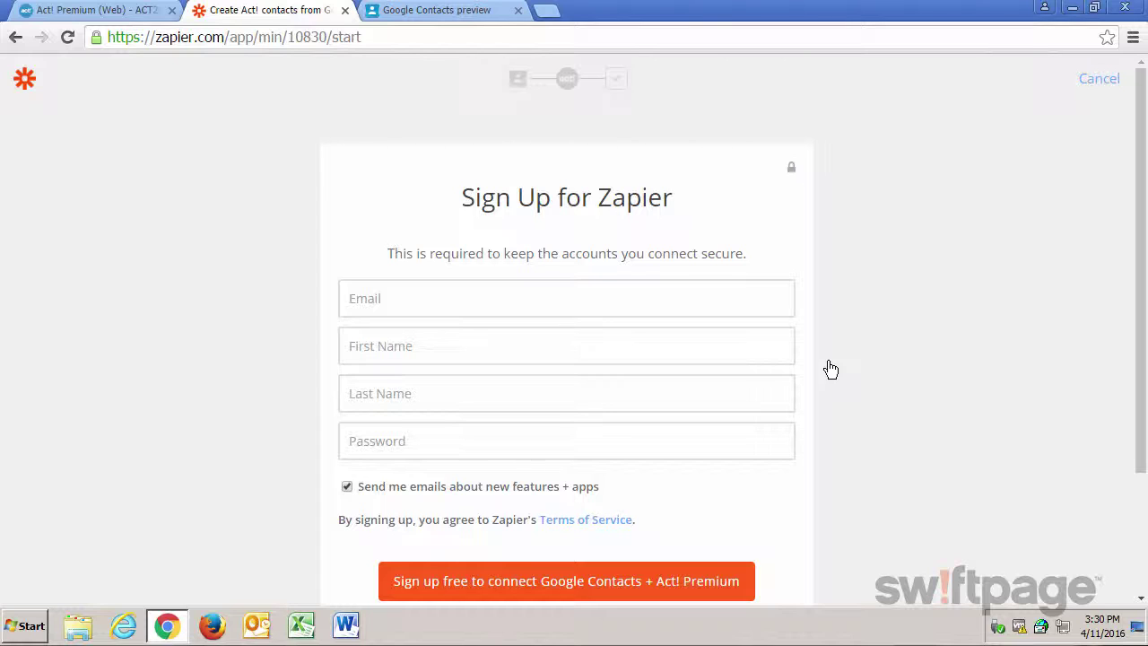
pyautogui.click(521, 305)
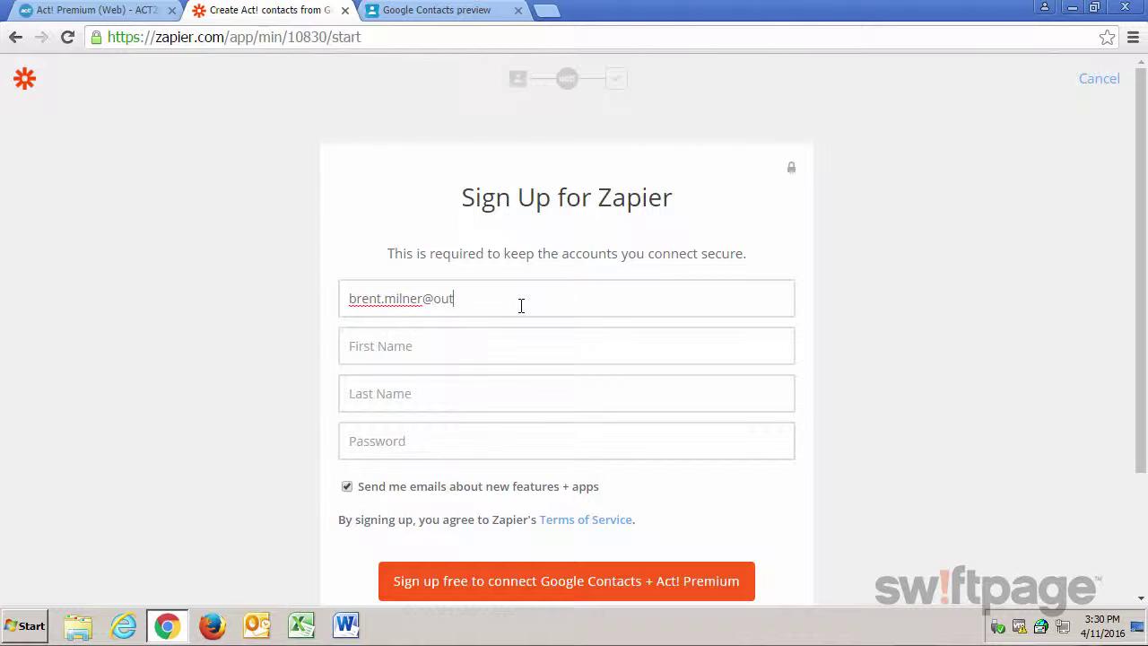
pyautogui.press('Tab')
pyautogui.press('Tab')
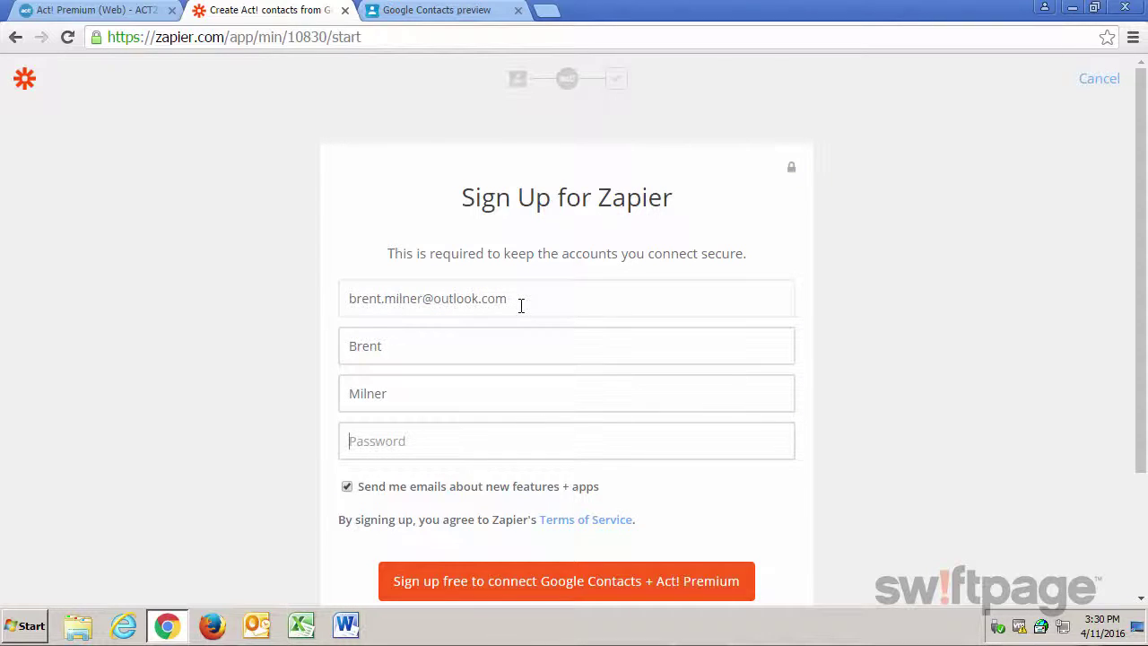
pyautogui.write('•••••••••')
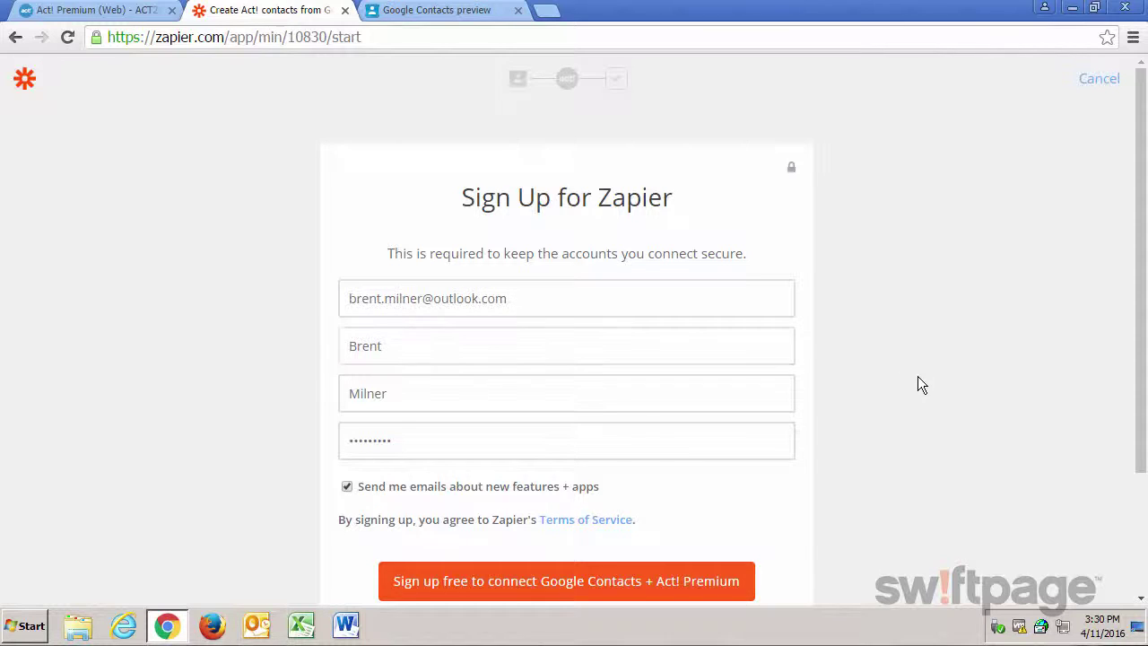
pyautogui.scroll(-1, 918, 376)
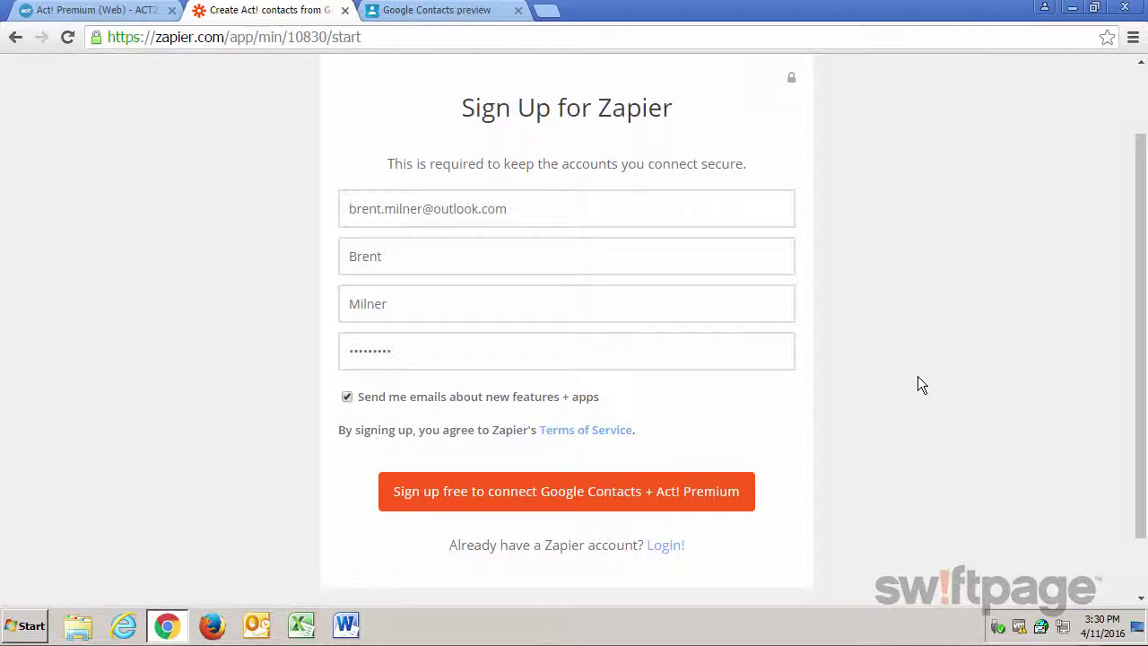
pyautogui.click(526, 509)
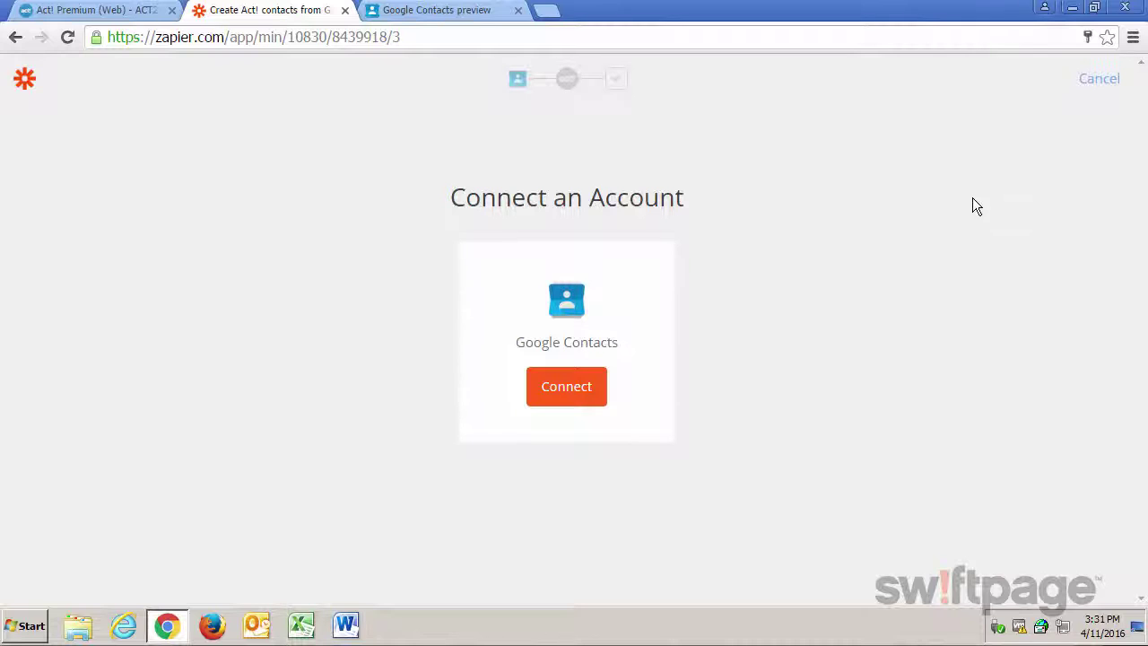
# - Connect the Google Contacts account to Zapier and allow it to manage contacts
pyautogui.click(567, 387)
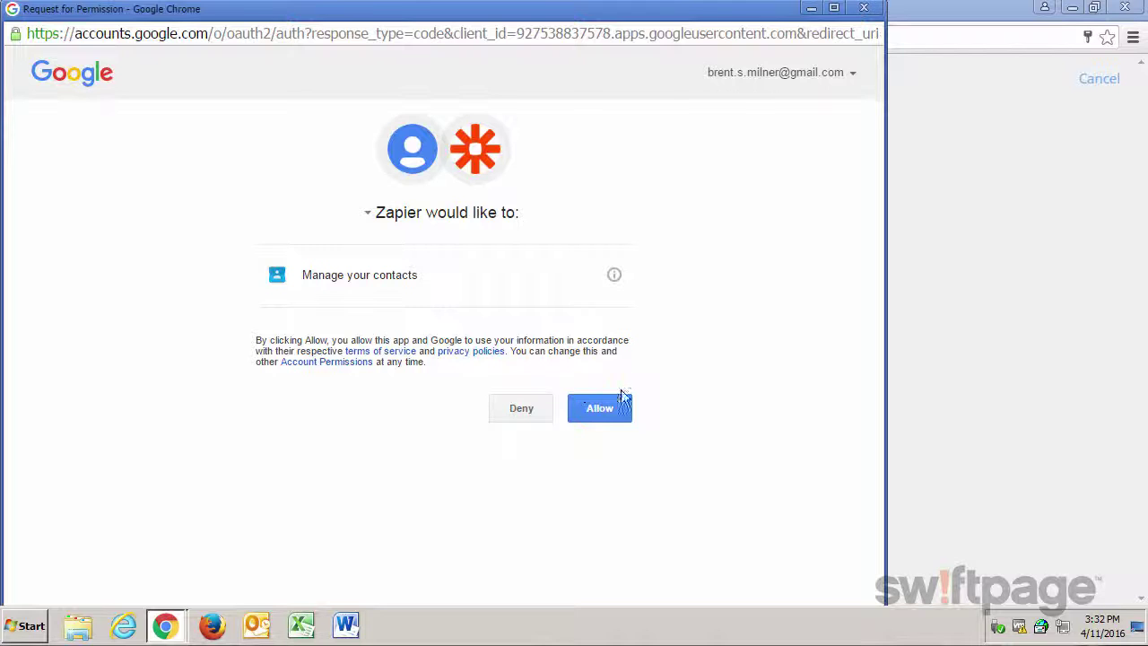
pyautogui.click(604, 410)
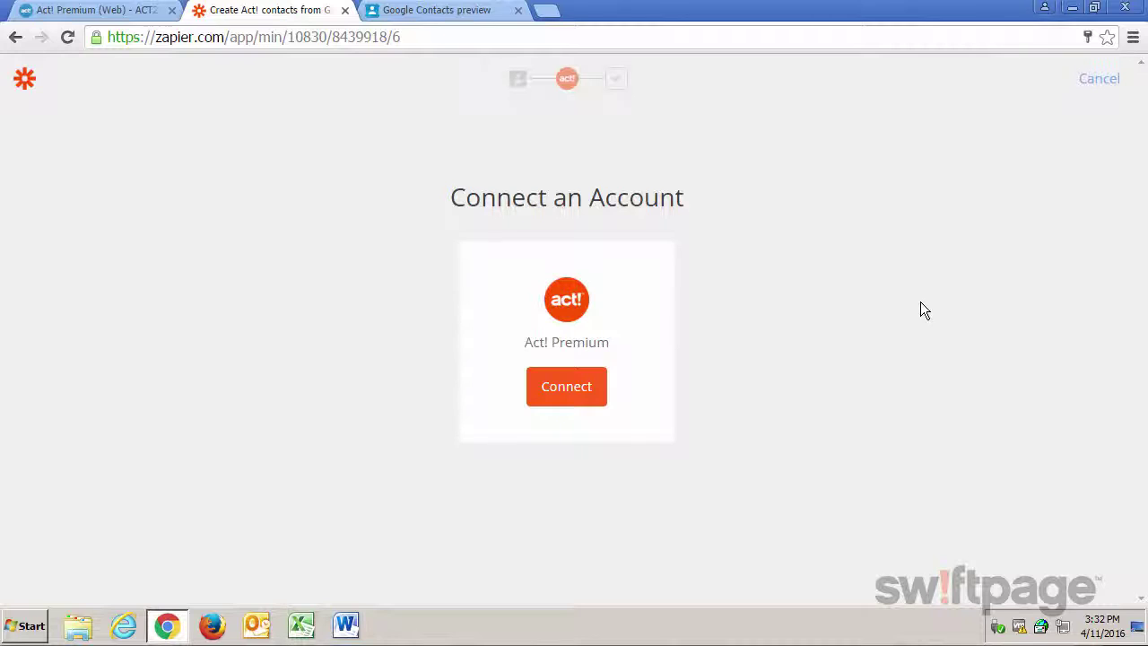
# - Connect Act! Premium by entering the Act! username and login details, then confirm
pyautogui.click(559, 402)
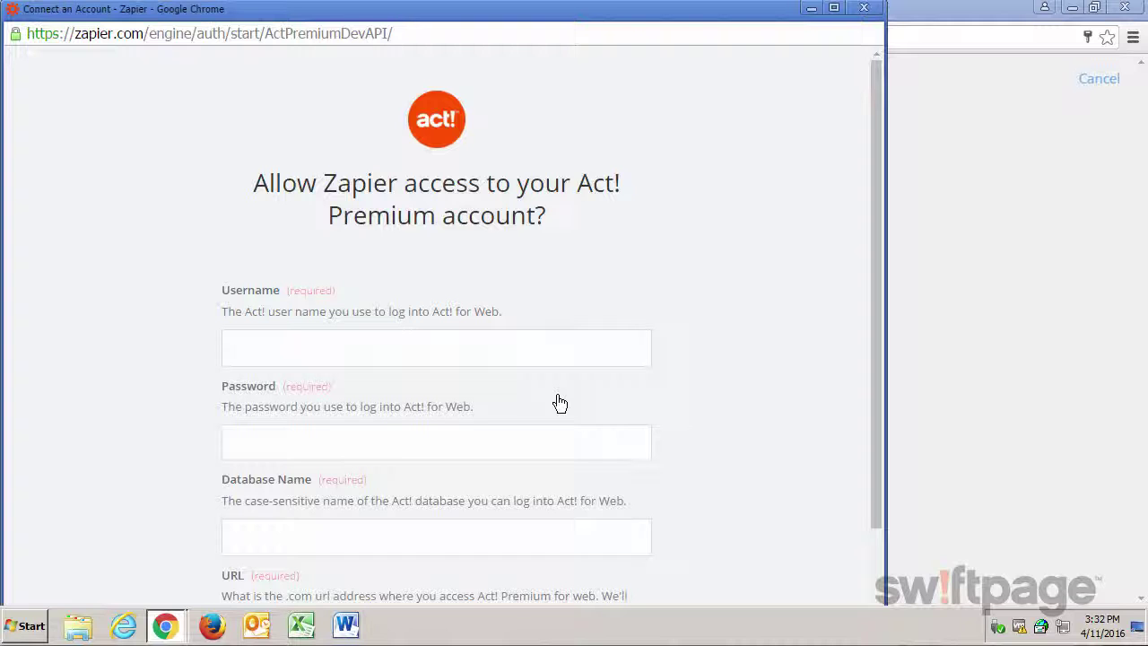
pyautogui.scroll(-1, 671, 351)
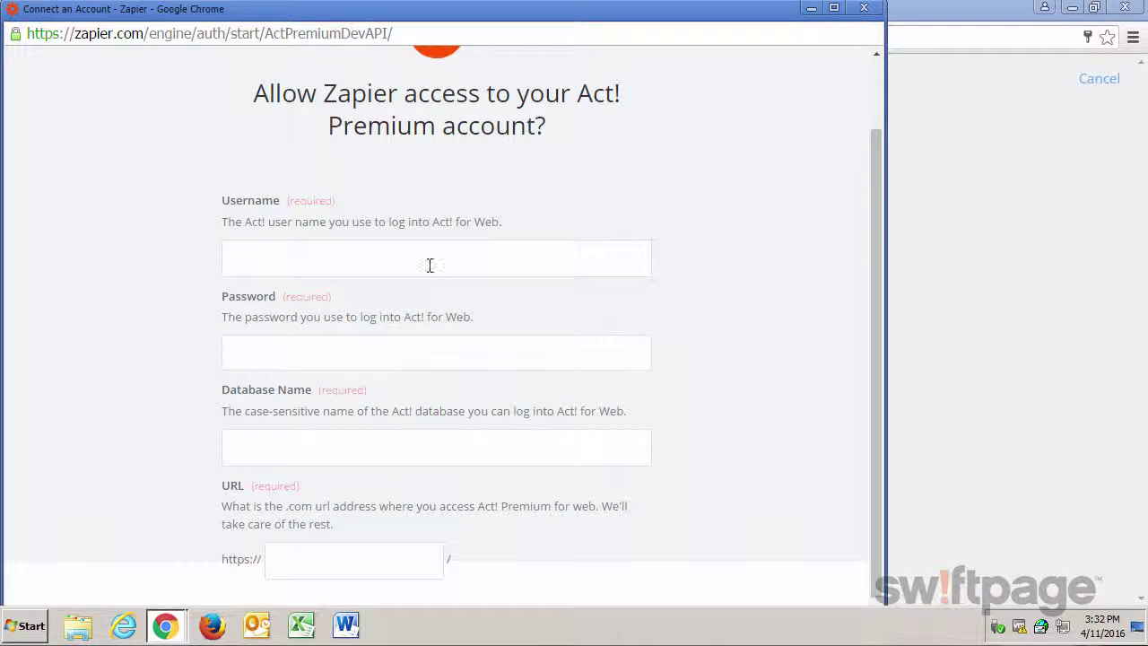
pyautogui.click(410, 257)
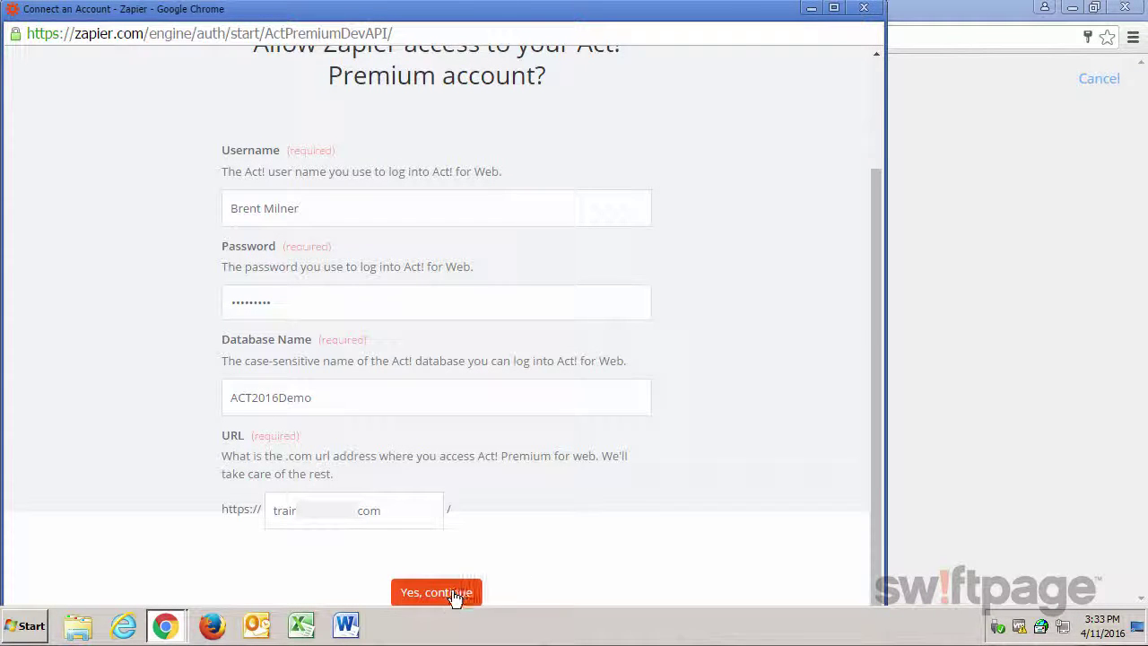
pyautogui.click(455, 596)
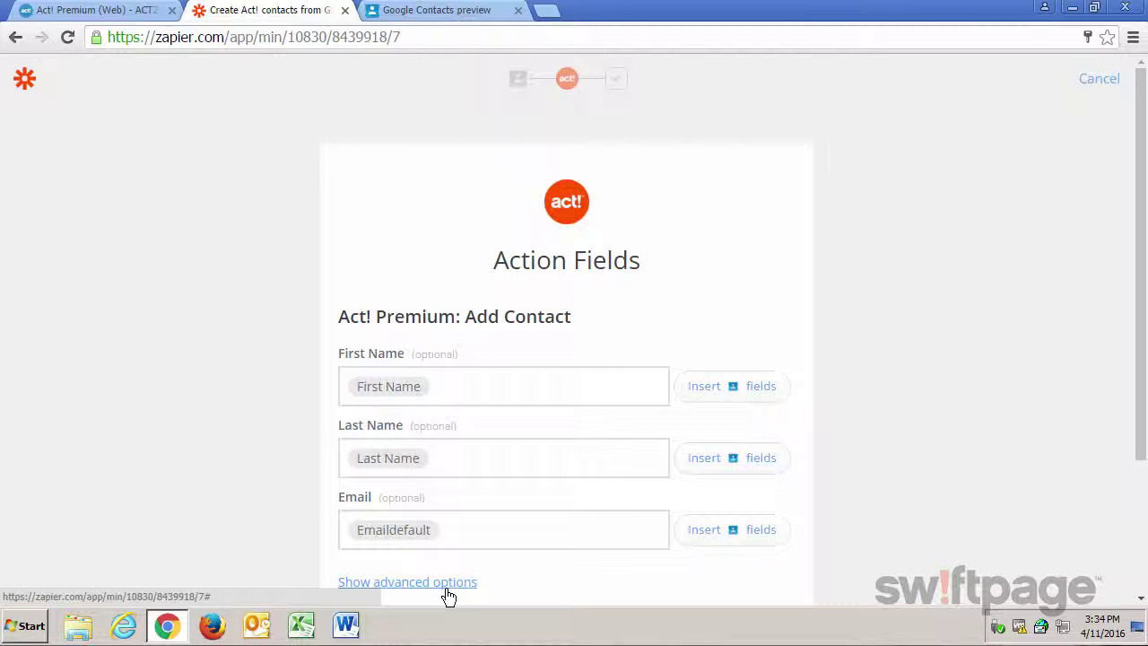
# - Reveal the advanced Act! contact fields, then save and turn on the zap with Save + finish
pyautogui.click(447, 591)
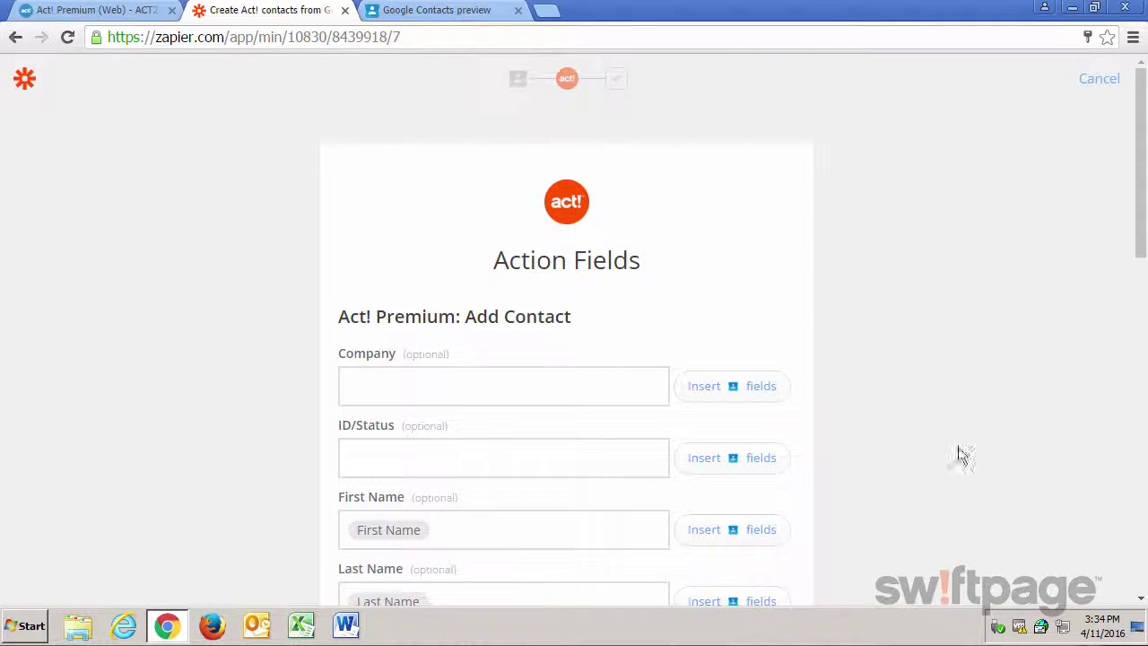
pyautogui.scroll(-2, 1016, 373)
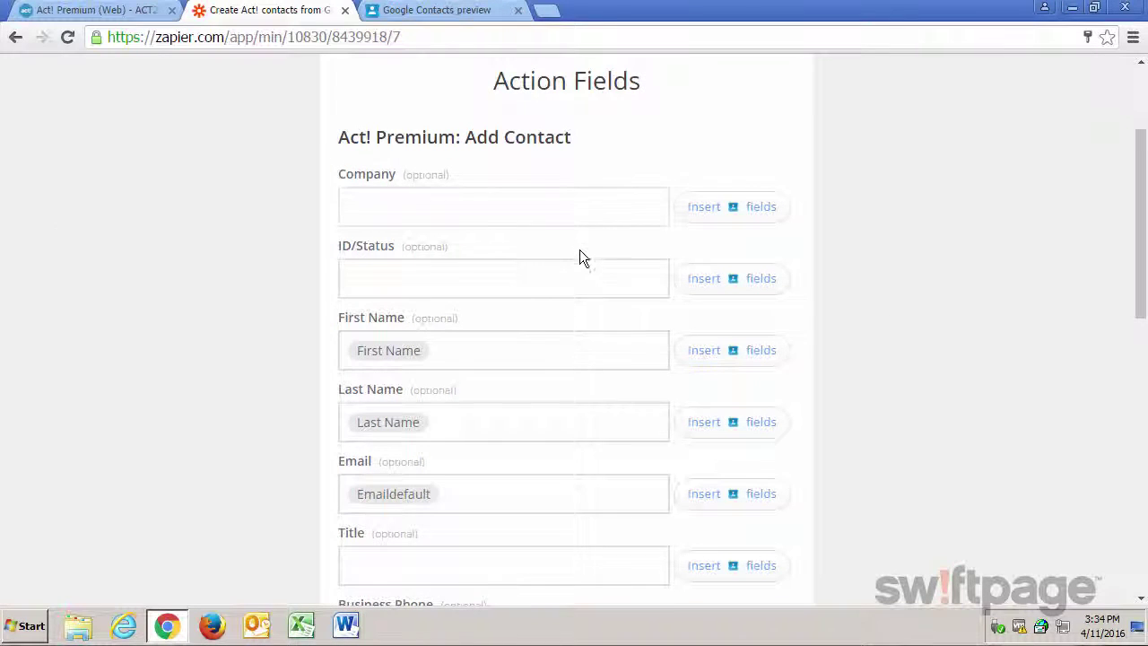
pyautogui.scroll(-1, 583, 255)
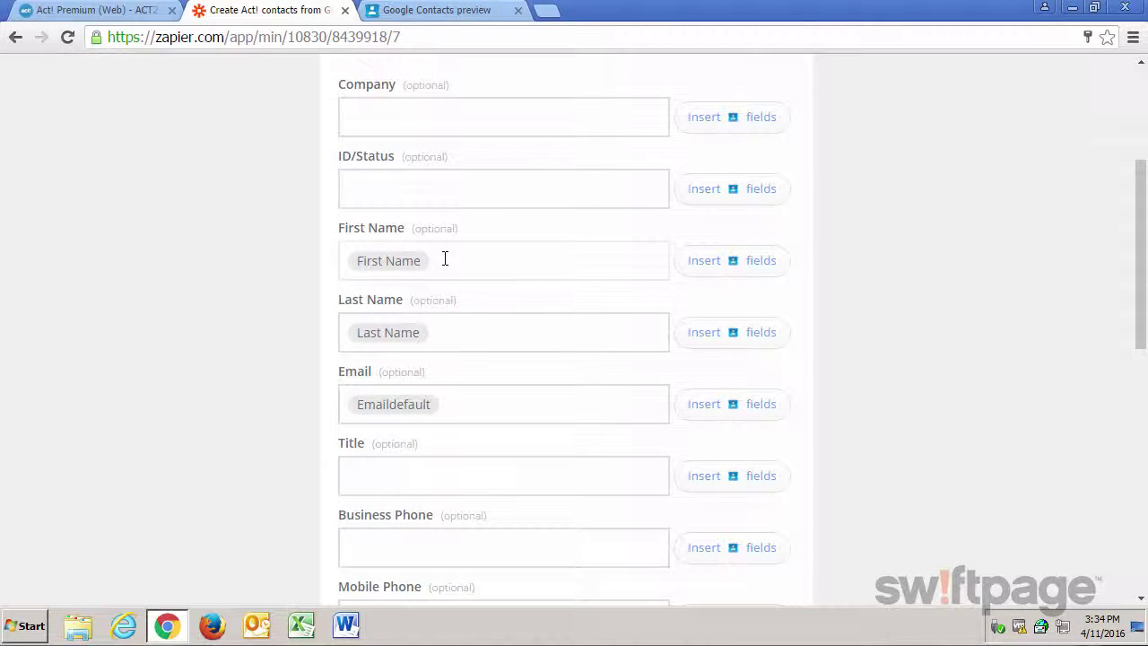
pyautogui.scroll(-3, 508, 415)
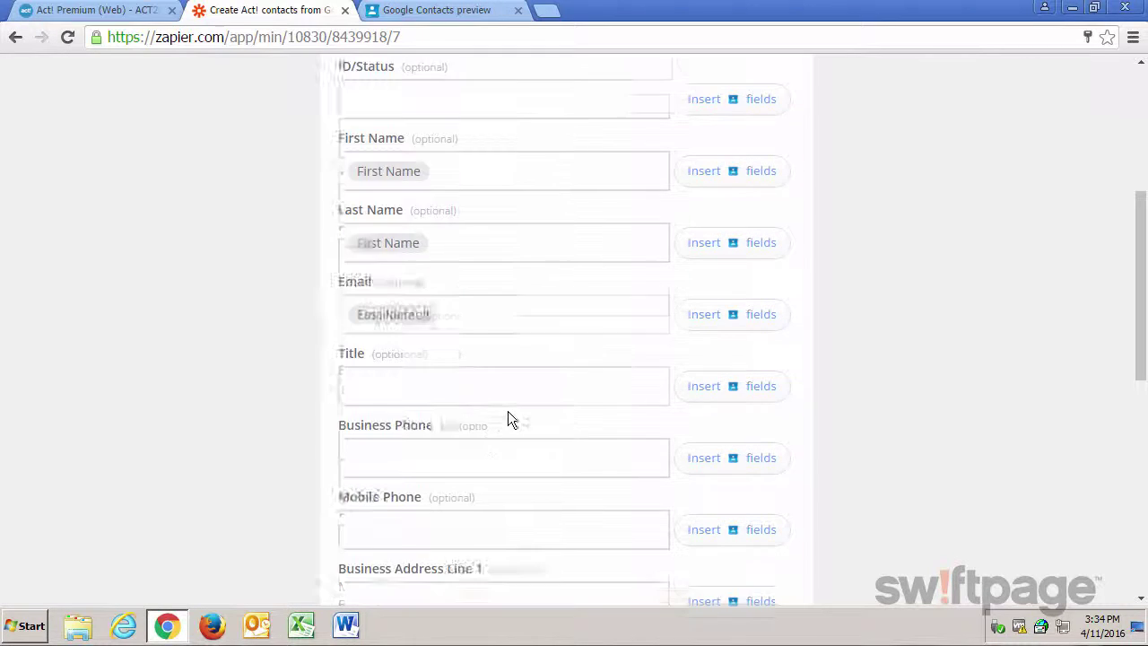
pyautogui.scroll(-5, 518, 405)
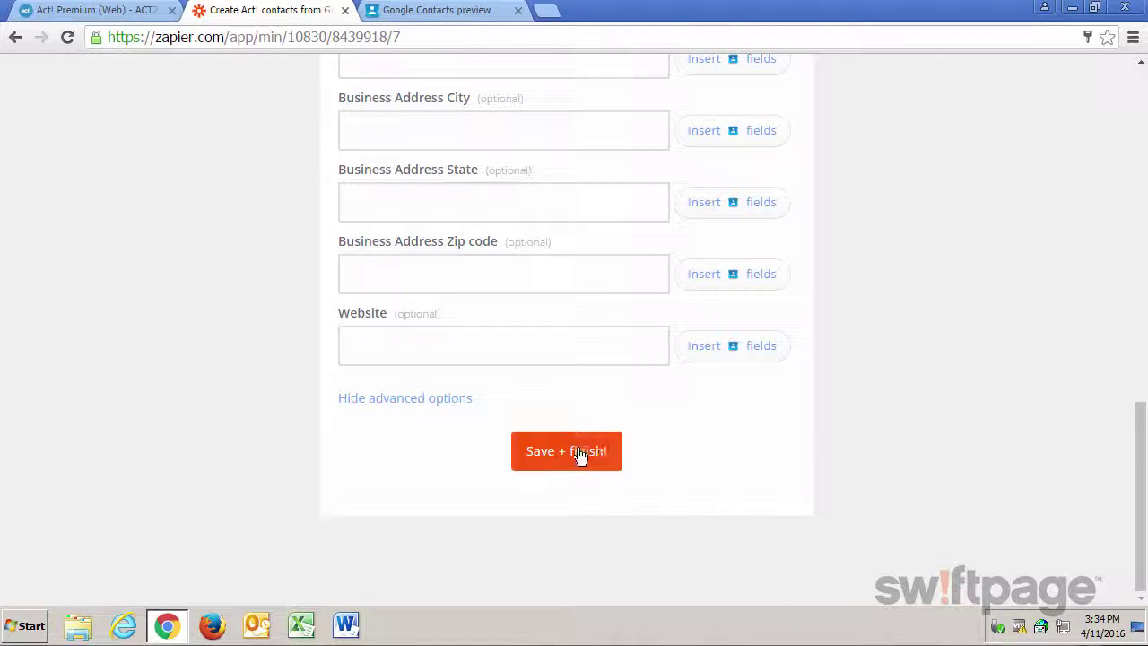
pyautogui.click(568, 459)
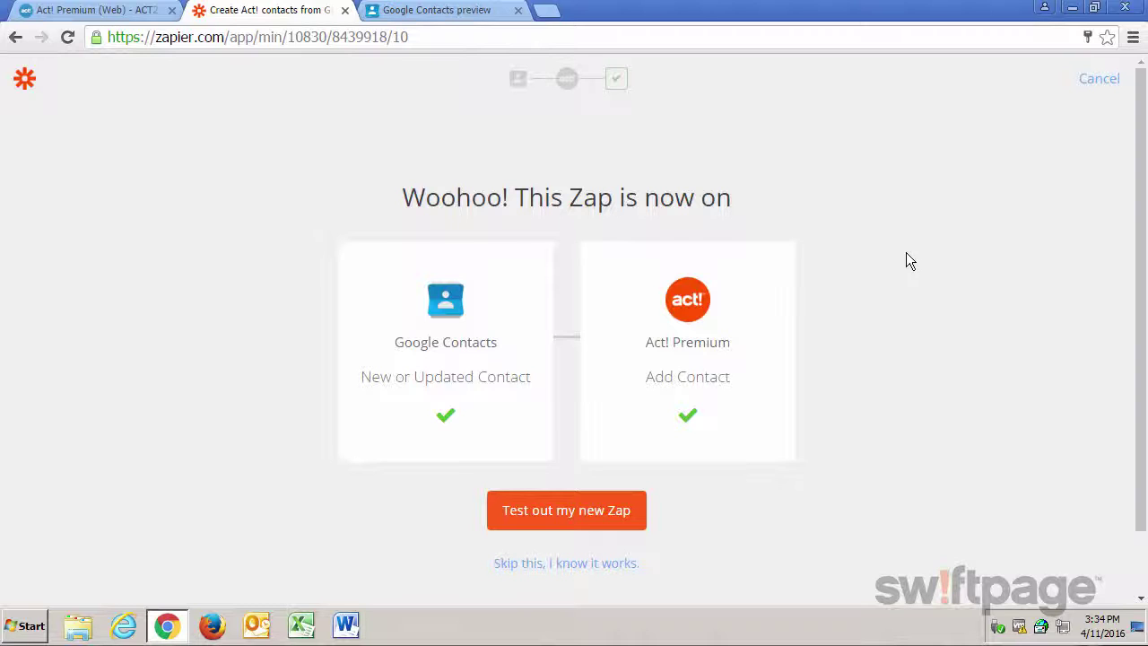
# - Start testing the new zap to reach the Trigger Test step
pyautogui.click(568, 526)
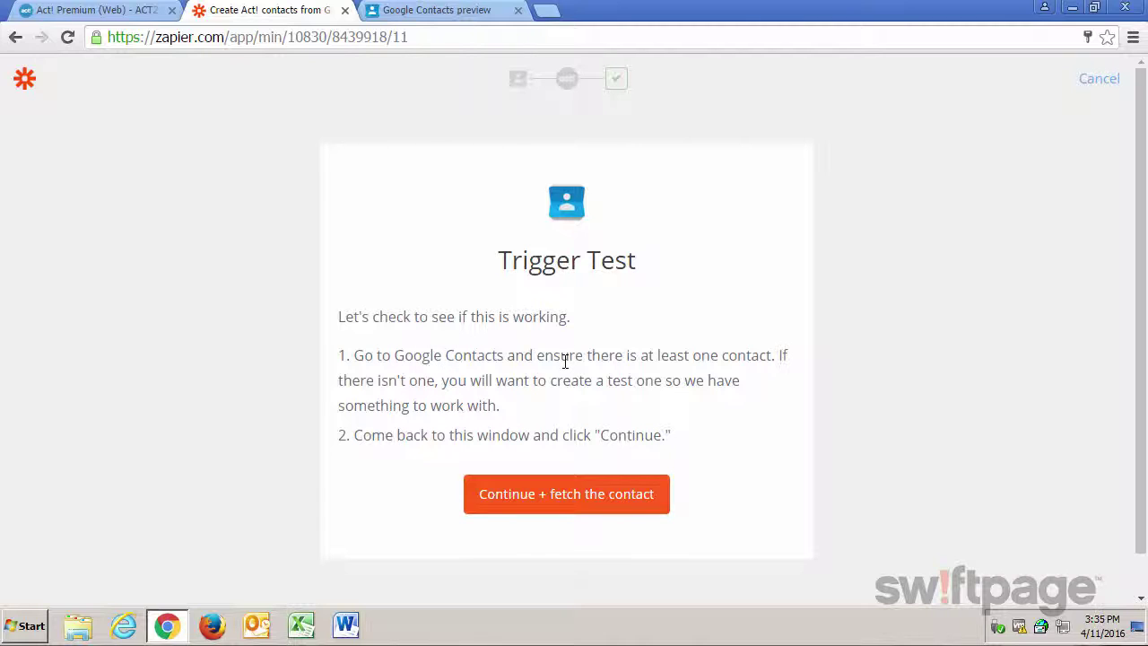
# - In Google Contacts, start a new contact and enter the test contact's full name
pyautogui.click(447, 13)
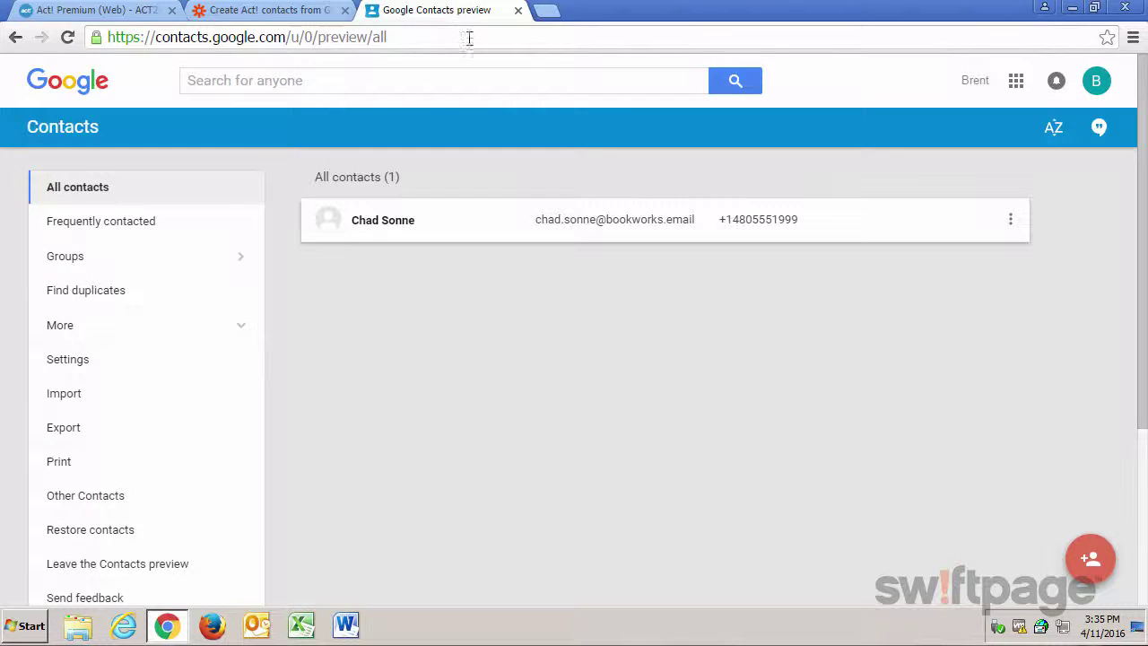
pyautogui.click(1091, 562)
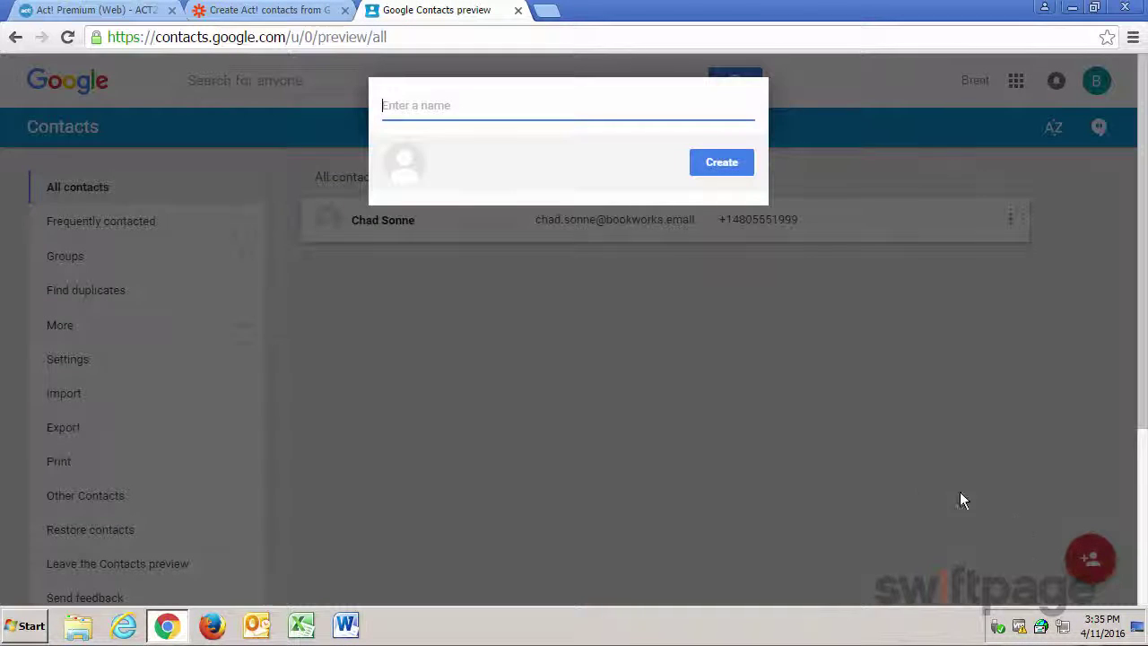
pyautogui.press('Return')
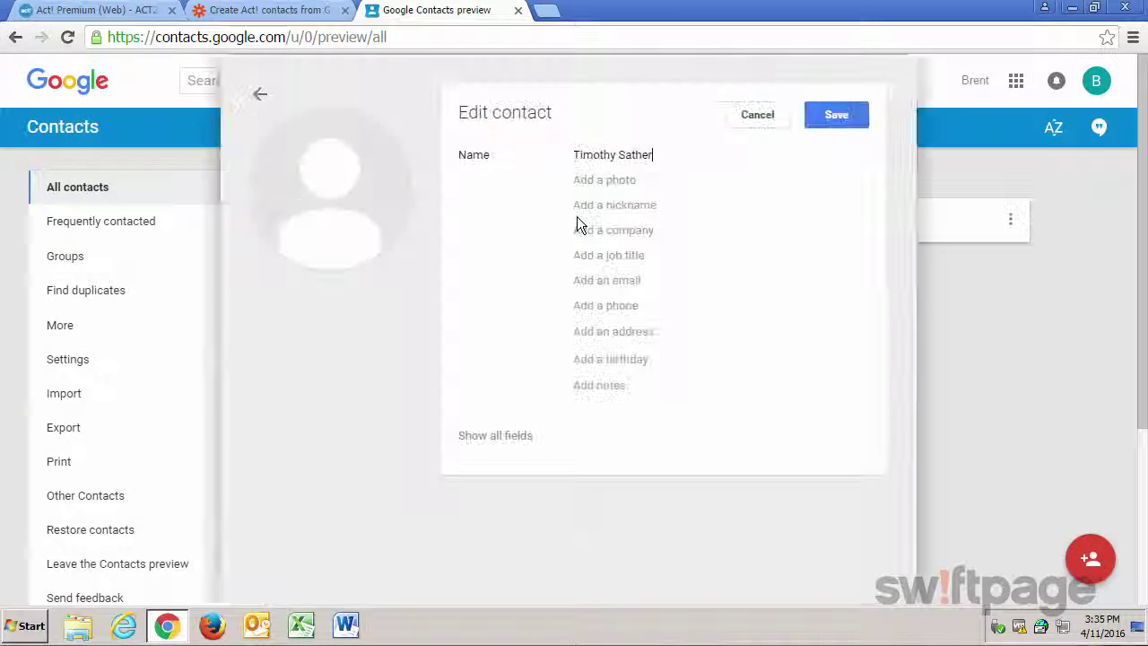
# - Add the contact's e-mail and phone number, save it, and go back to Zapier
pyautogui.click(615, 280)
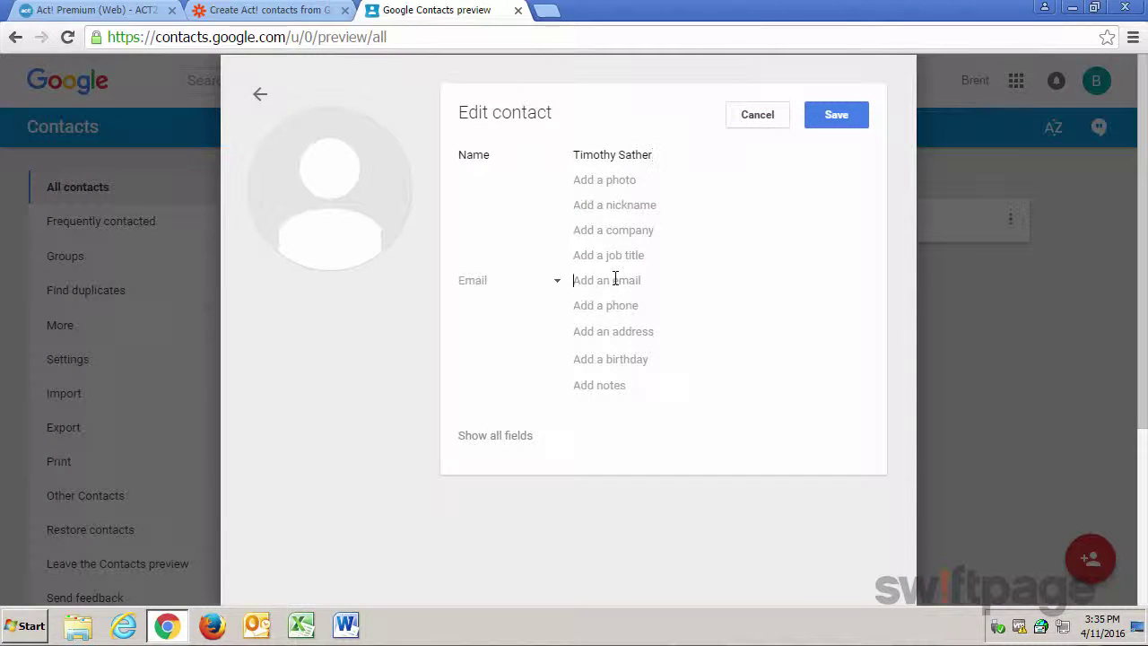
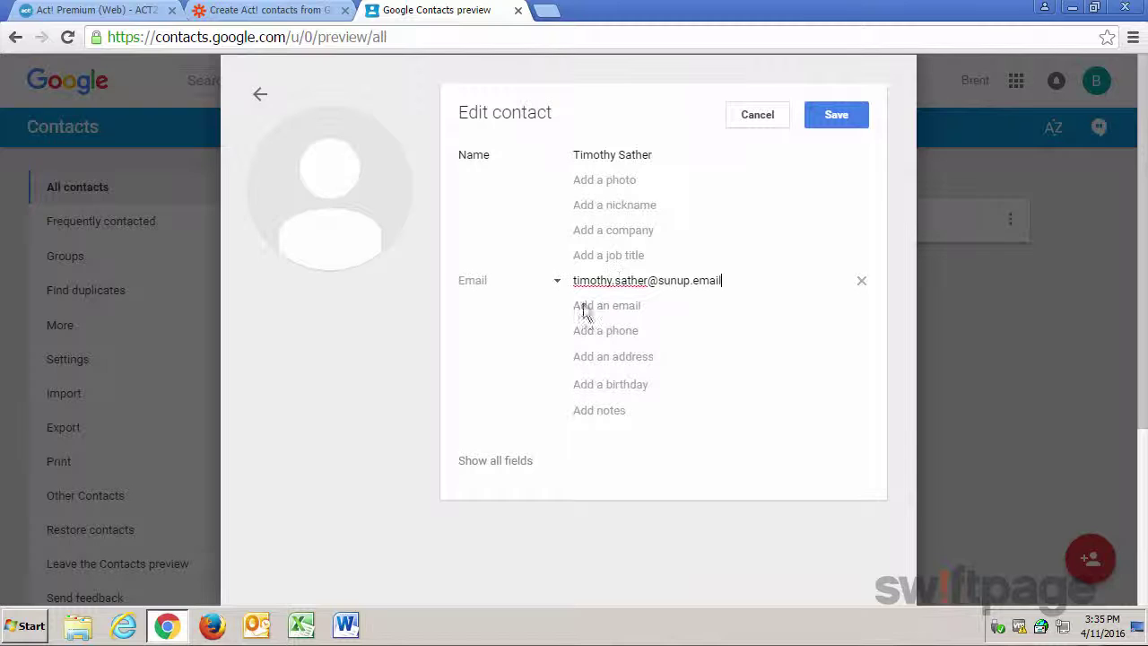
pyautogui.click(600, 330)
pyautogui.write('480-555-6777')
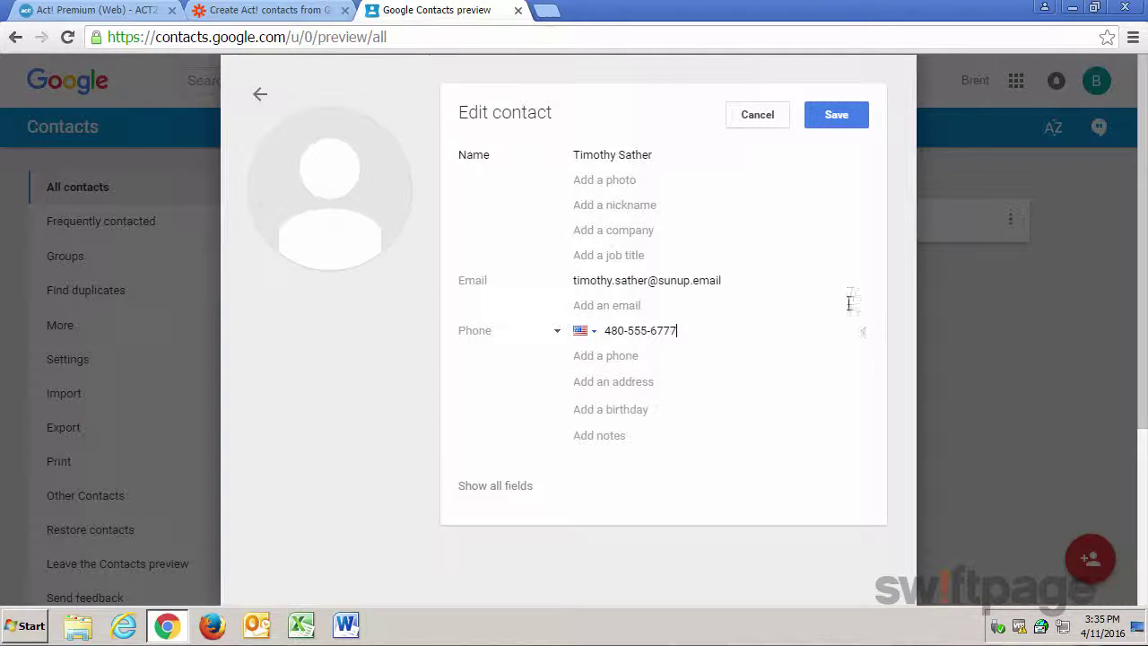
pyautogui.click(833, 114)
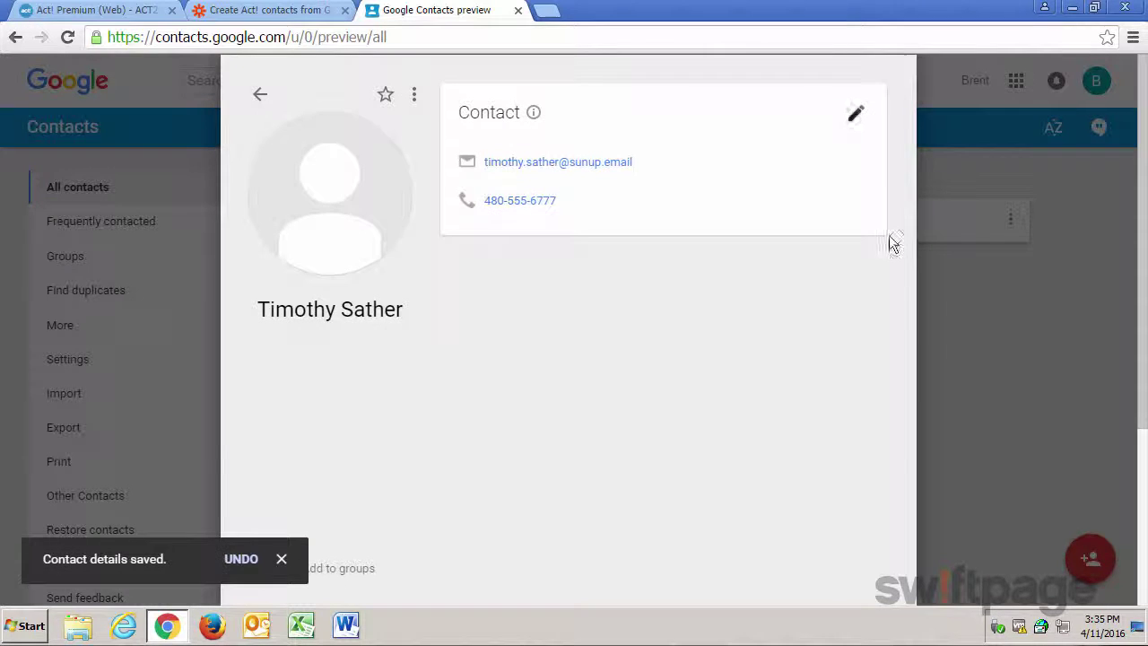
pyautogui.click(974, 364)
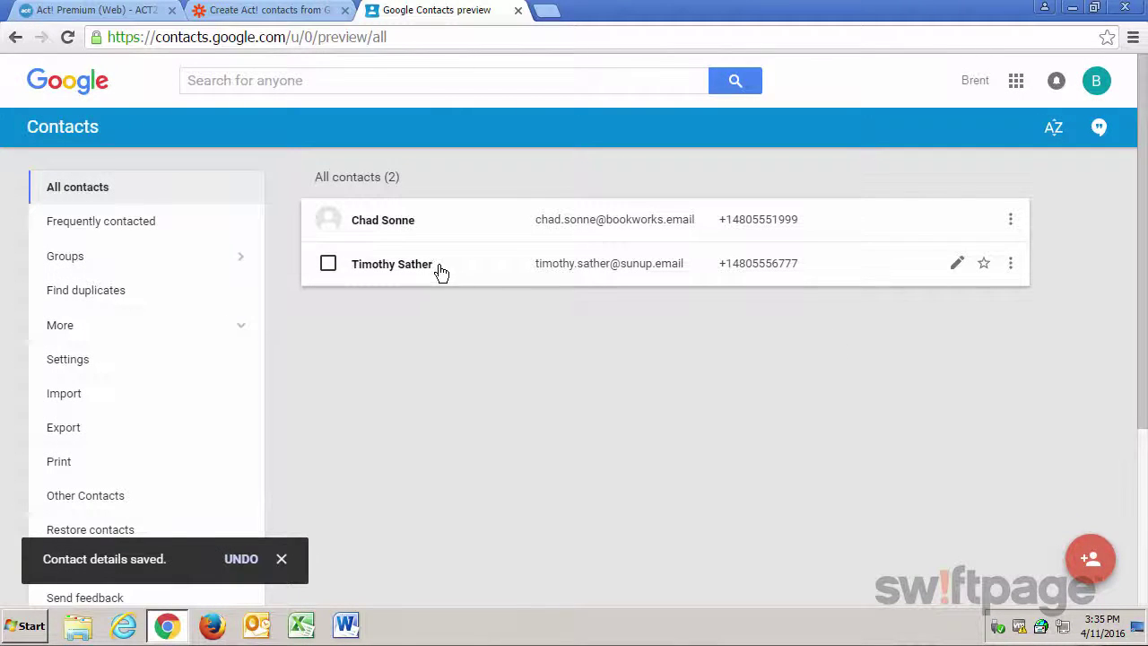
pyautogui.click(281, 13)
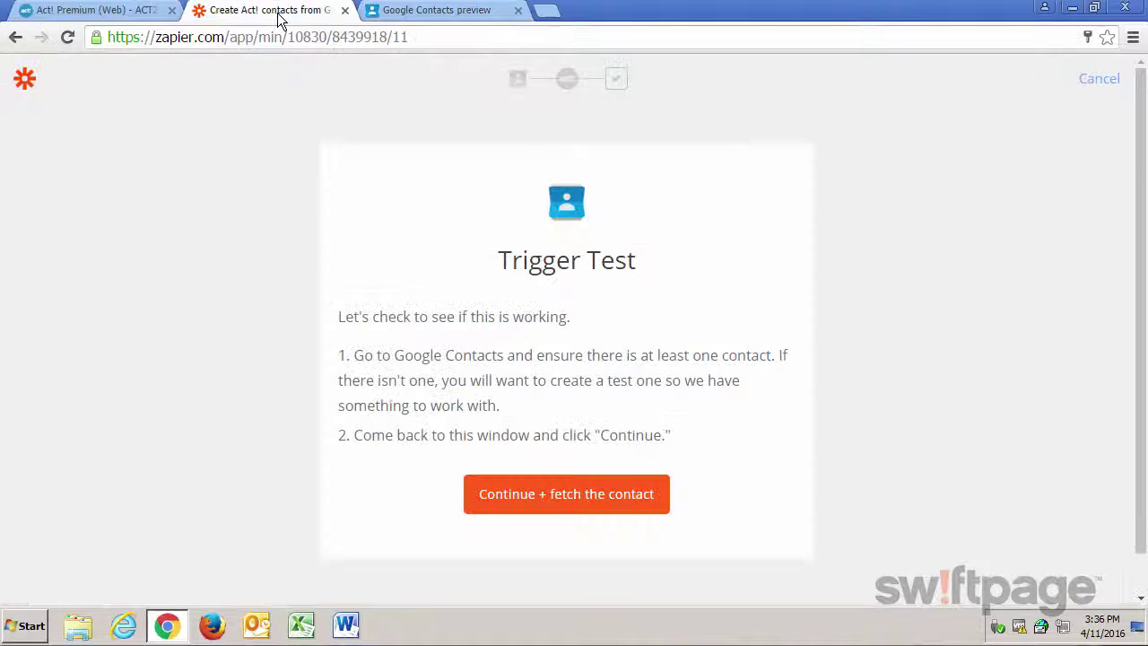
# - Fetch the new sample contact, review its fields, and send it to Act! Premium
pyautogui.click(521, 506)
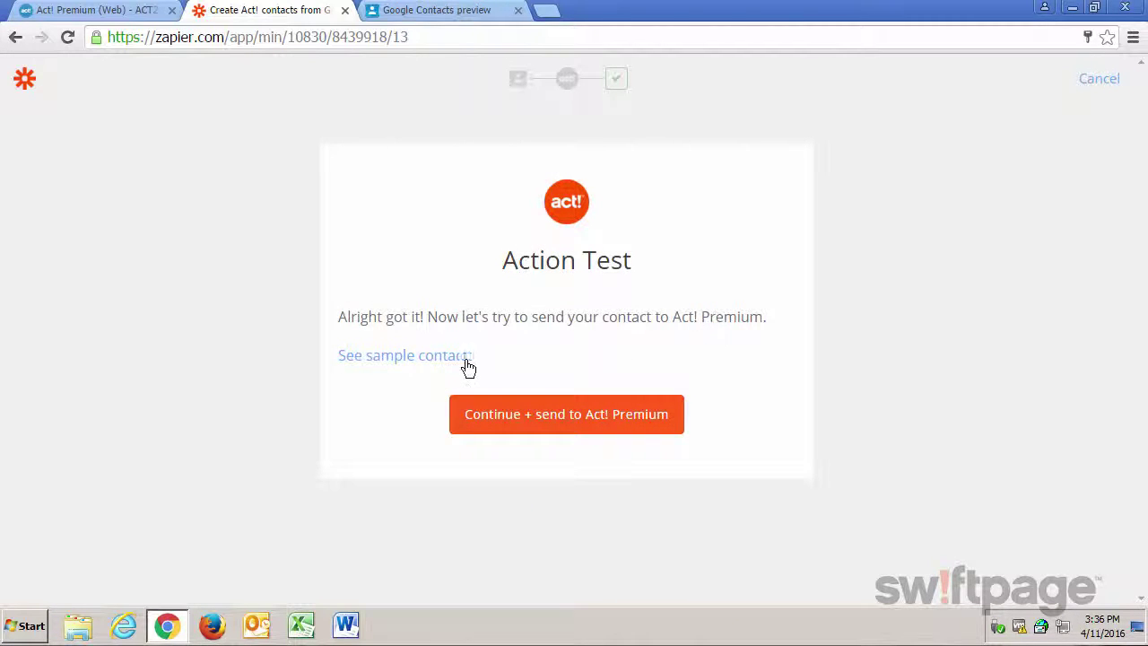
pyautogui.click(415, 363)
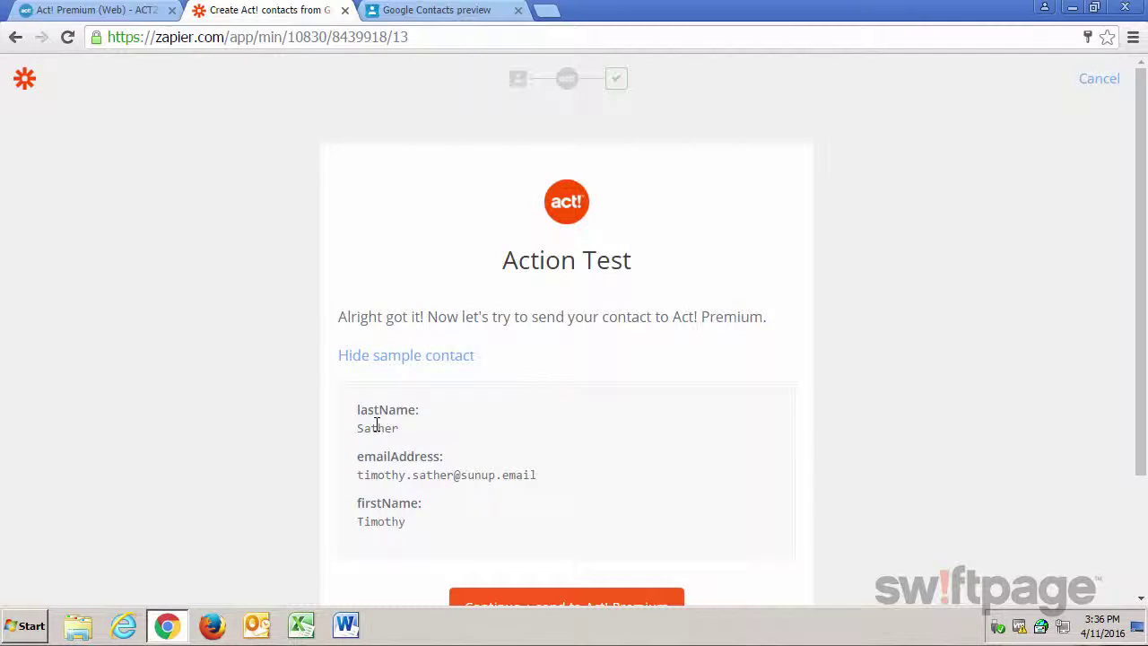
pyautogui.scroll(-1, 843, 475)
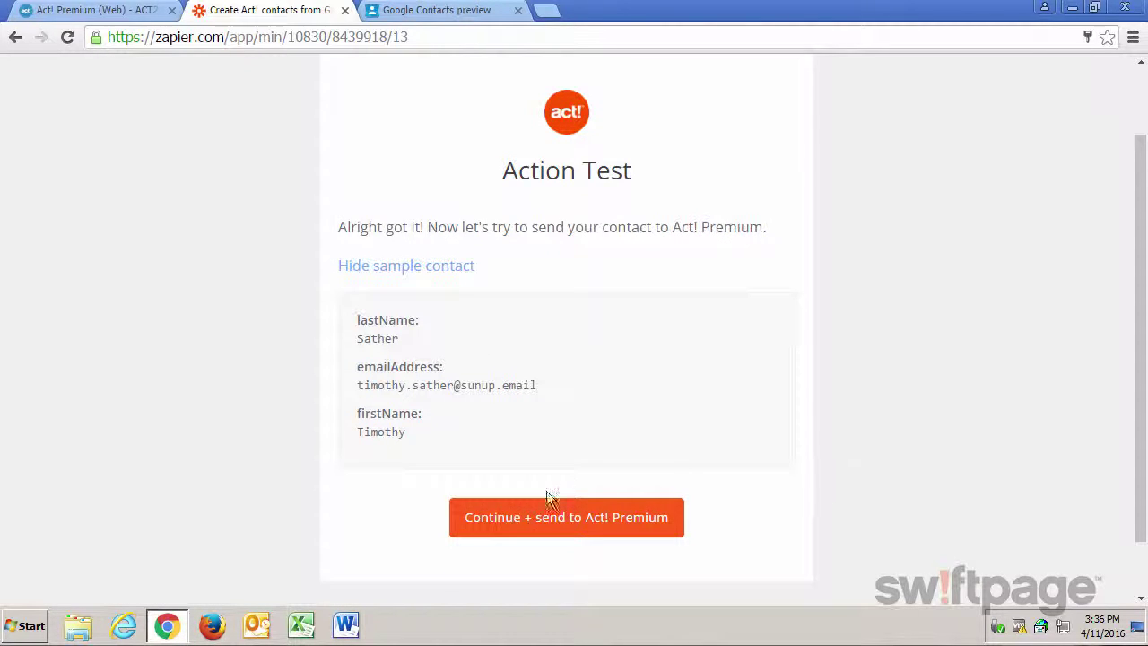
pyautogui.click(566, 532)
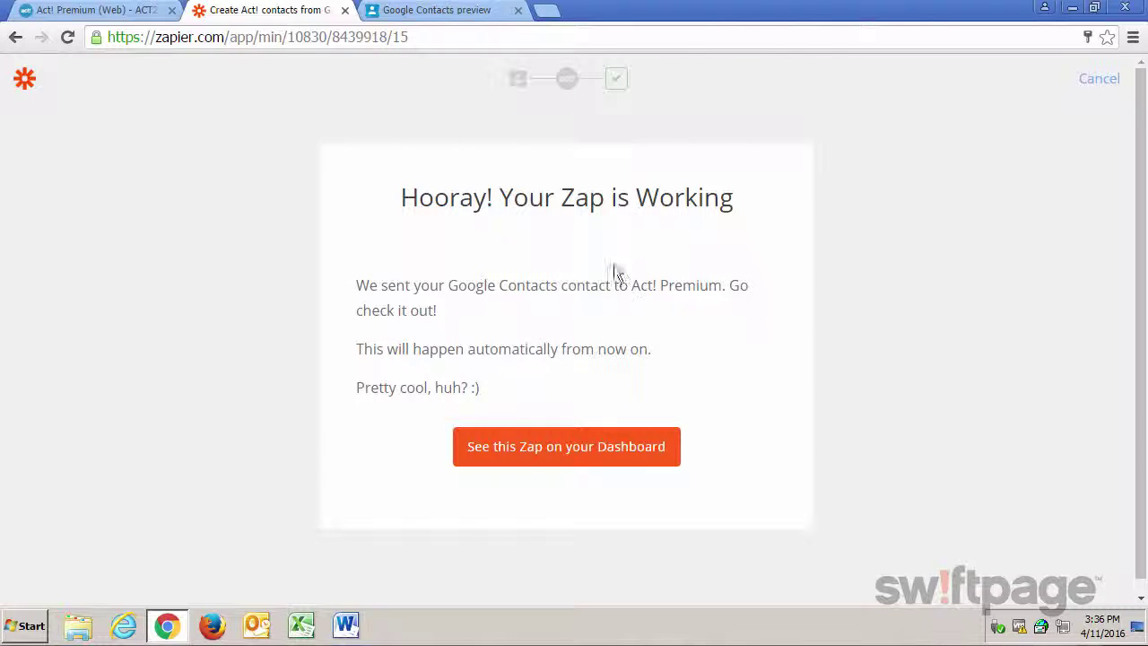
# - Find the synced test contact in Act! Contacts by name, then view the zap on Zapier's dashboard
pyautogui.click(120, 14)
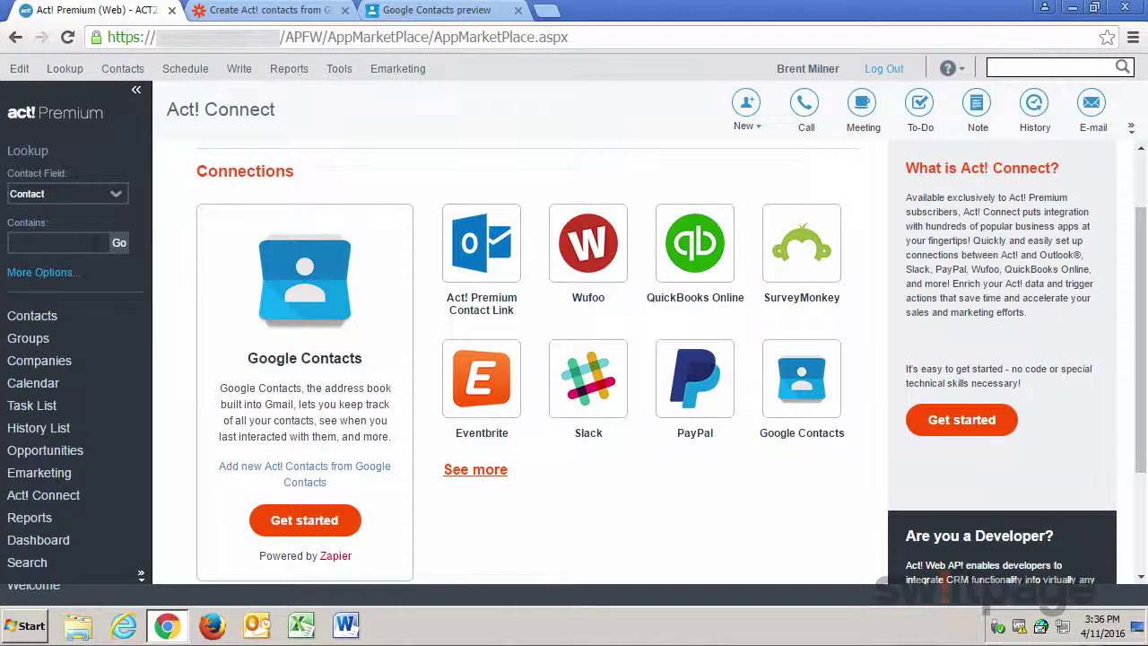
pyautogui.click(36, 321)
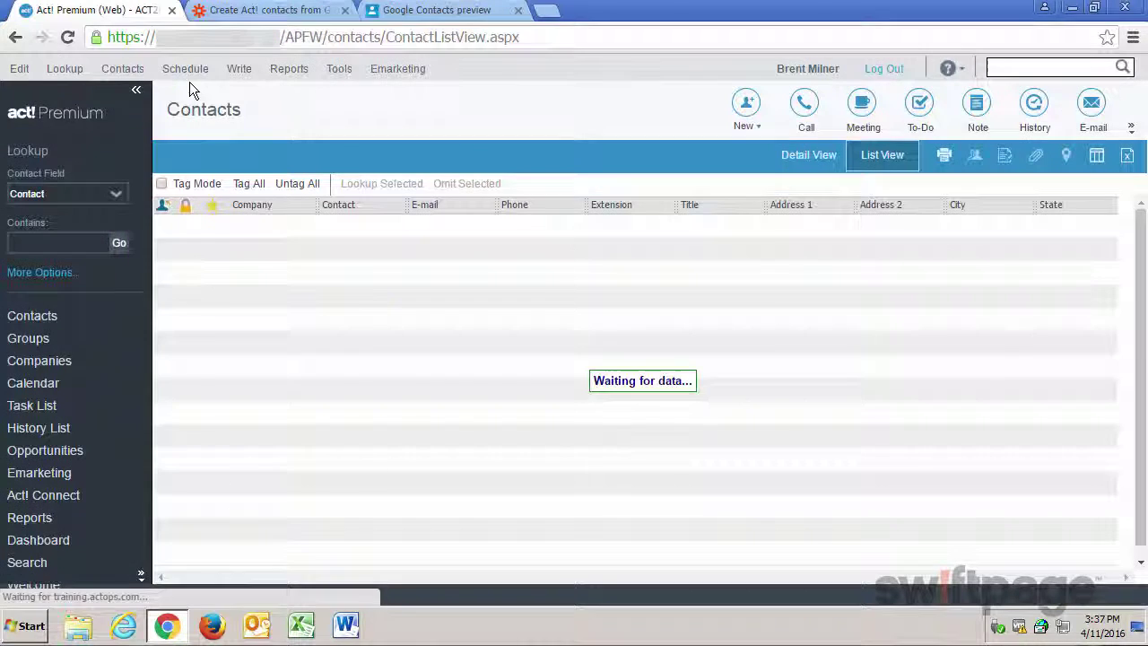
pyautogui.click(60, 244)
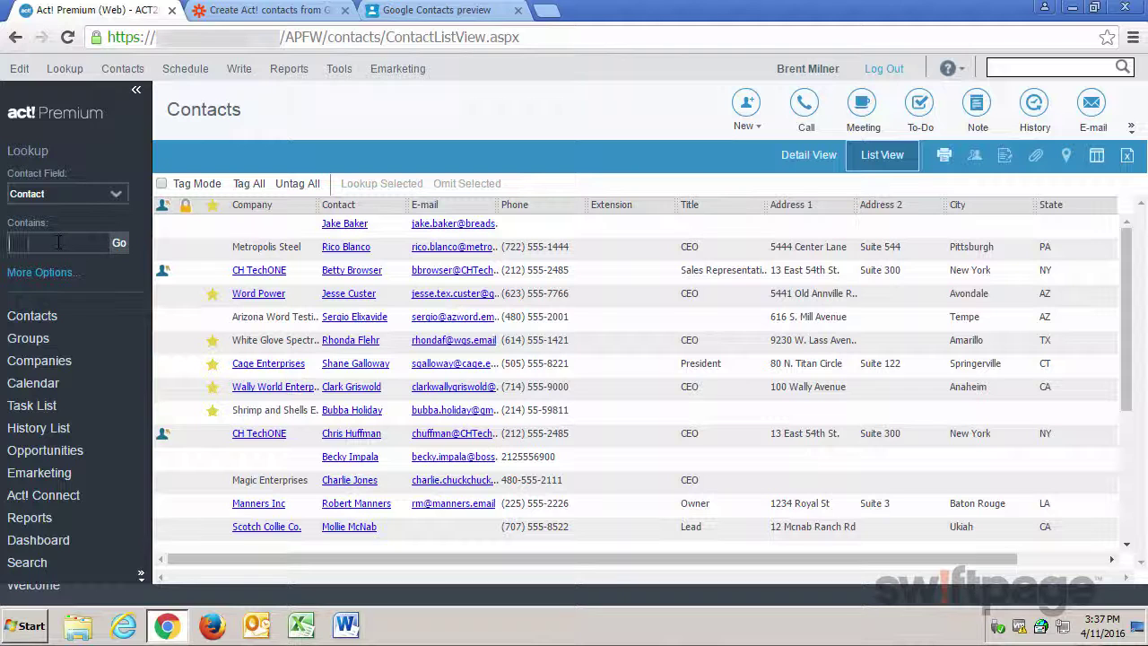
pyautogui.write('saturn')
pyautogui.press('Return')
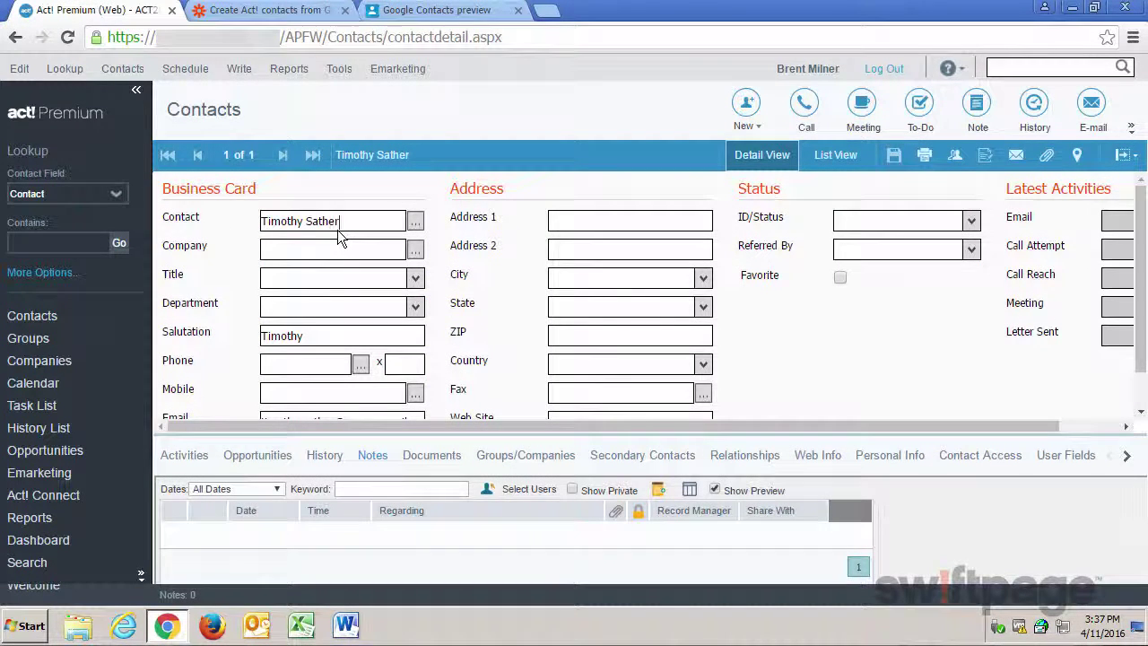
pyautogui.scroll(-1, 356, 284)
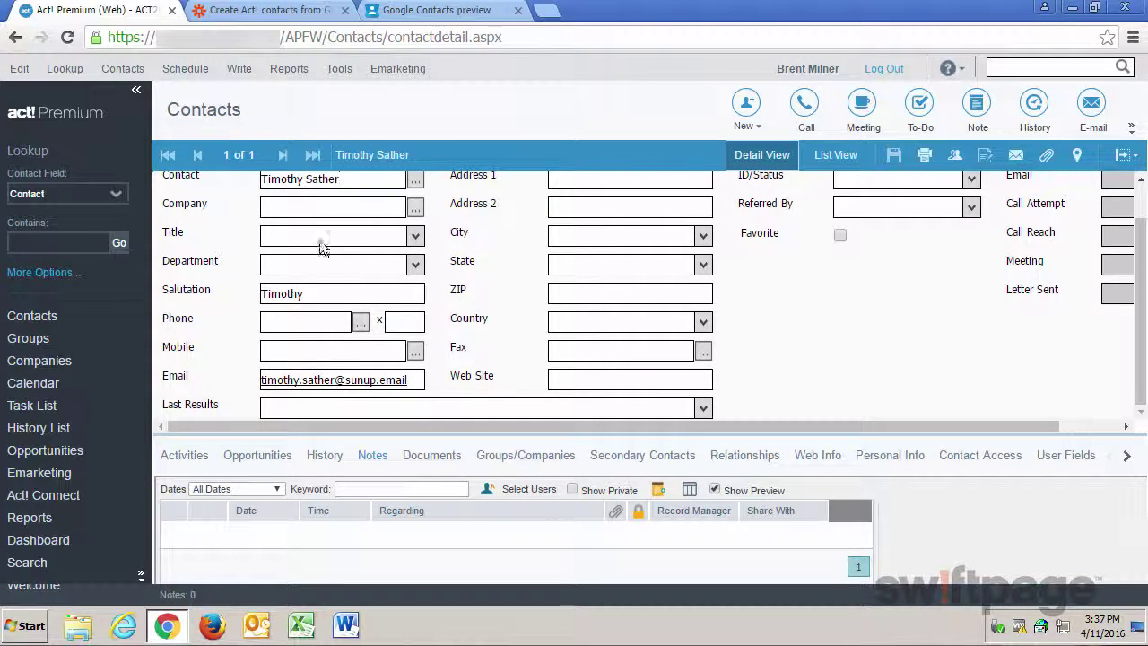
pyautogui.click(267, 10)
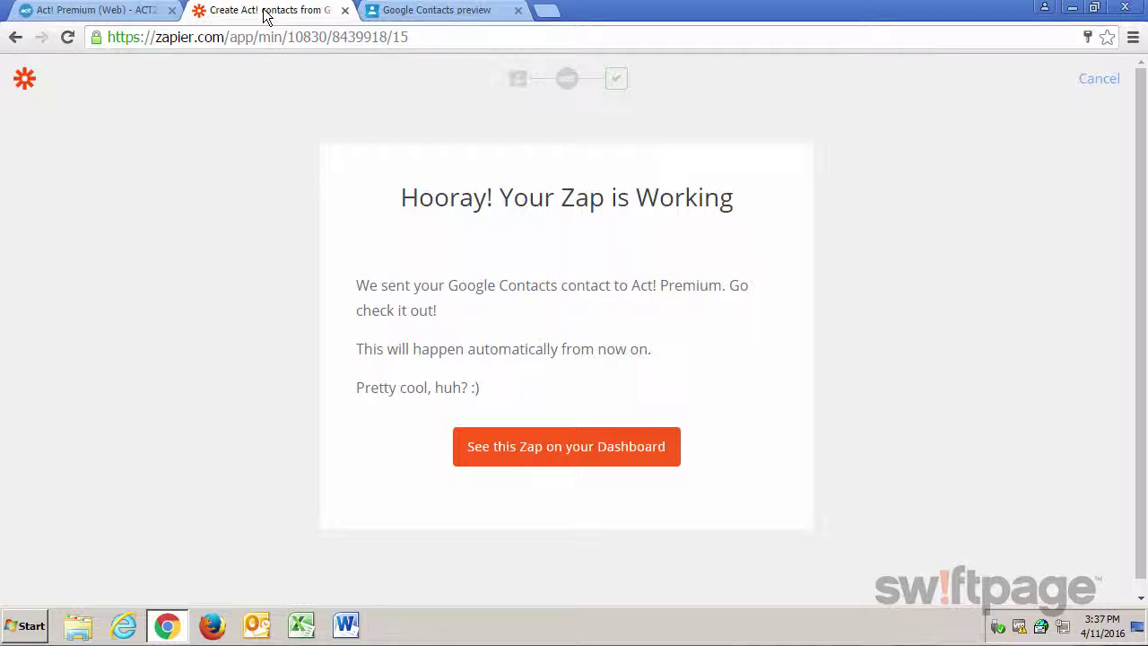
pyautogui.click(560, 458)
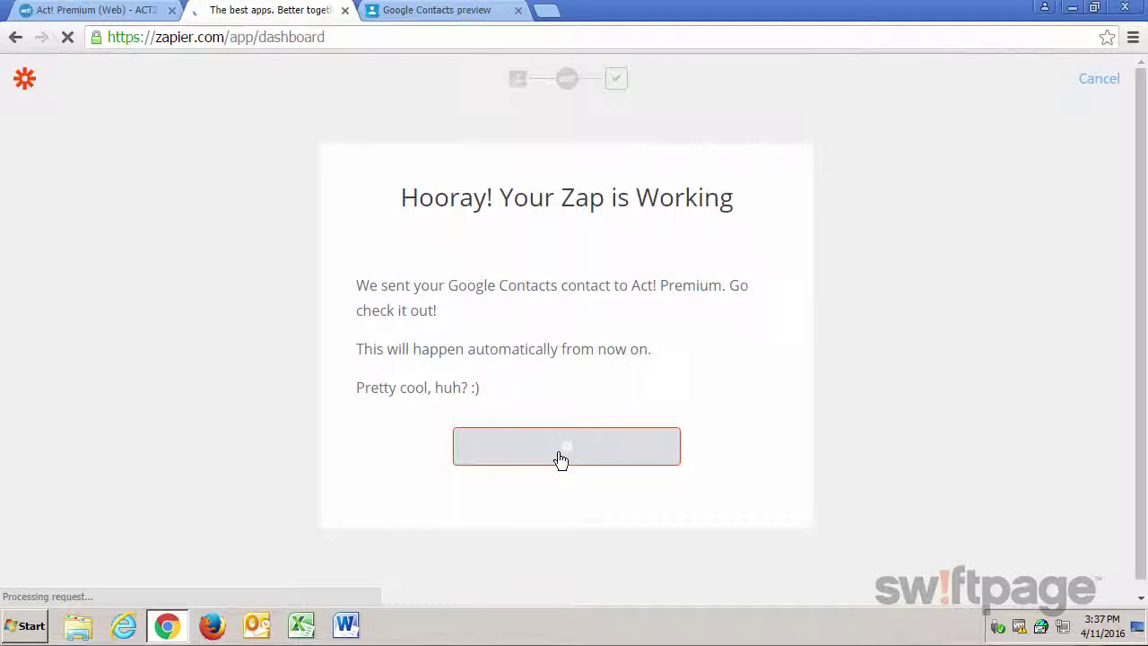